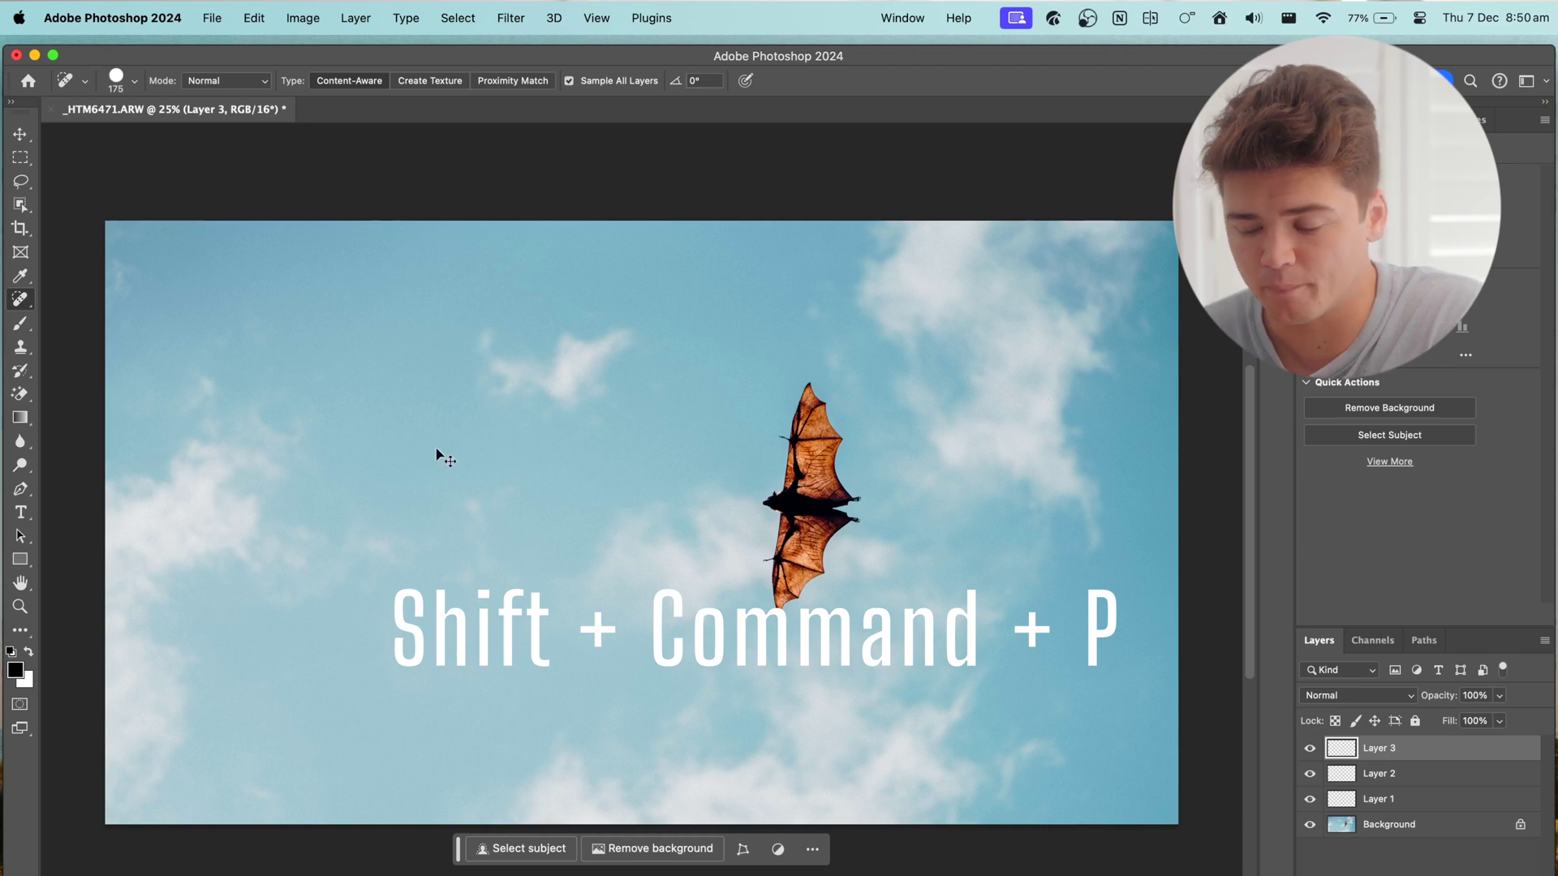
- Flatten all layers into a single Background layer using the command search 'FLATT'
key("shift+super+p")
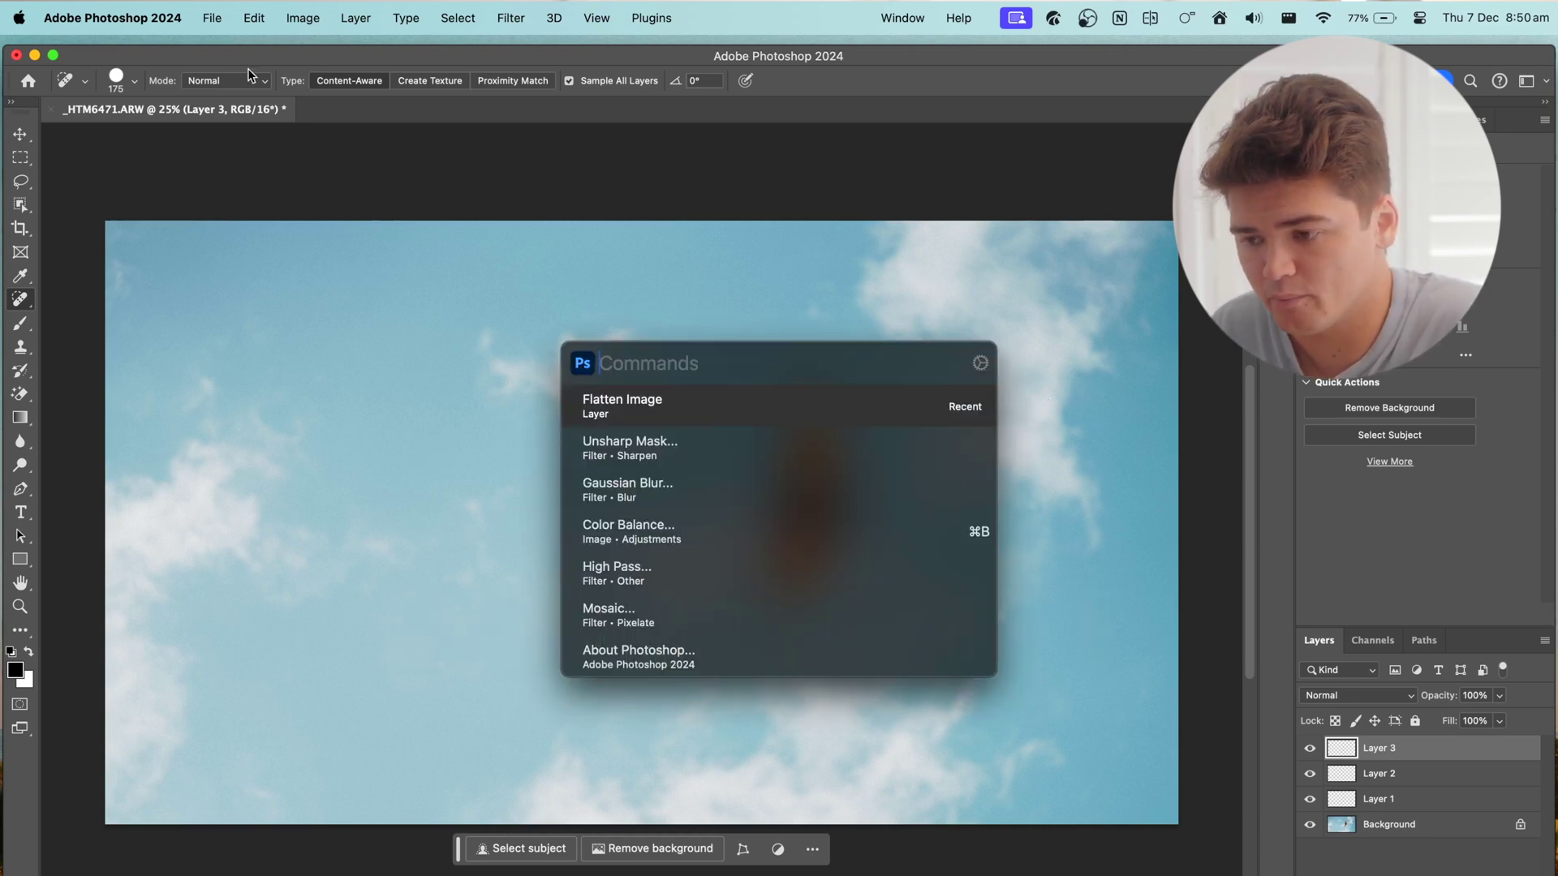
left_click(212, 18)
mouse_move(489, 6)
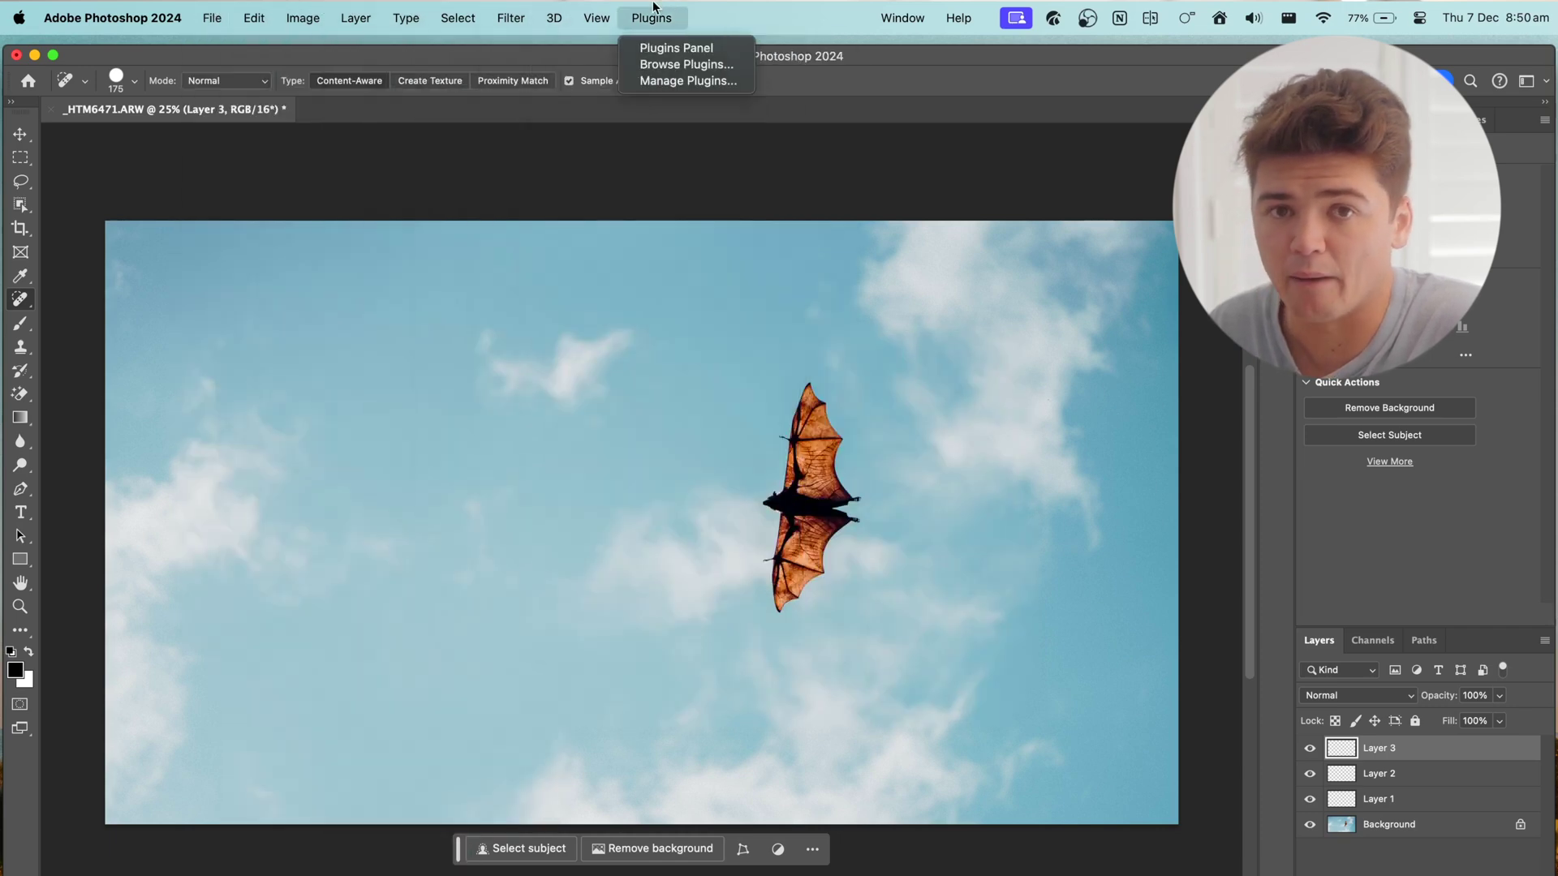
left_click(217, 7)
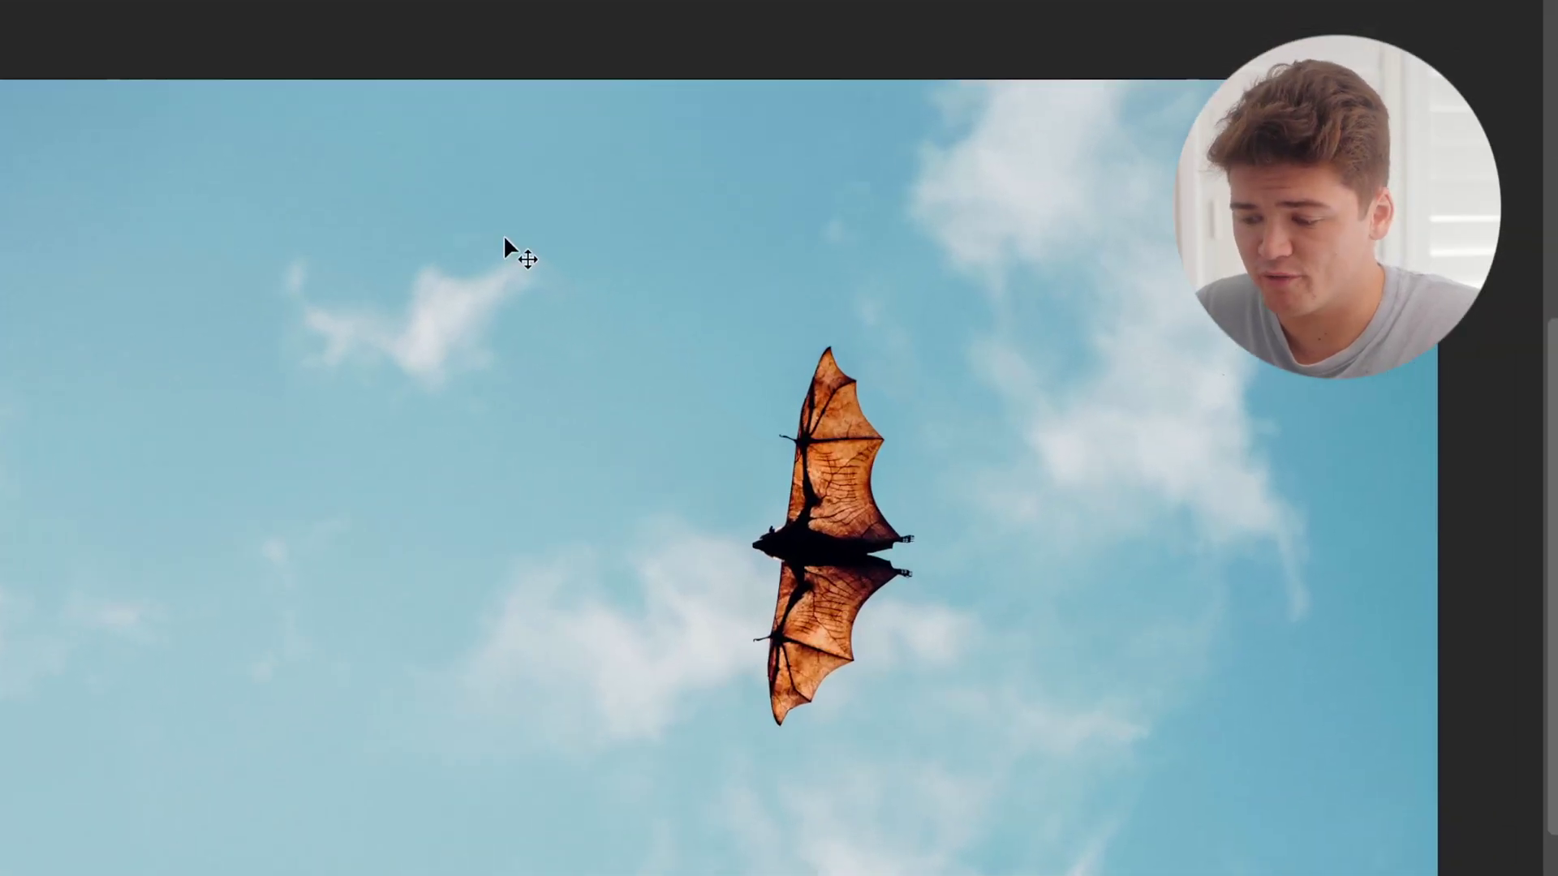
key("ctrl+space")
type("FLA")
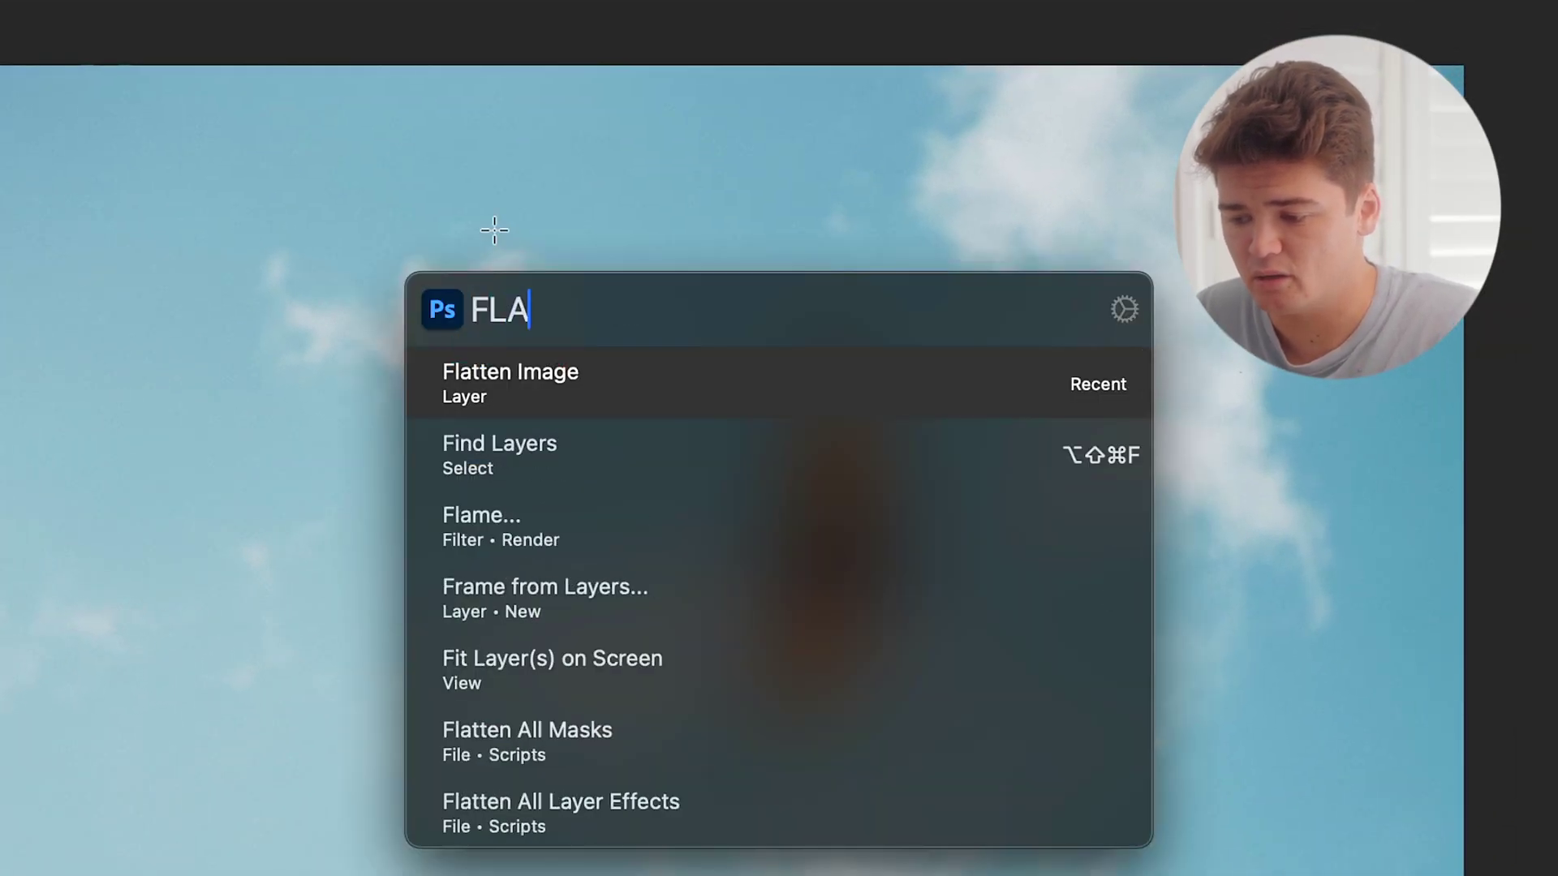
type("TT")
key("Return")
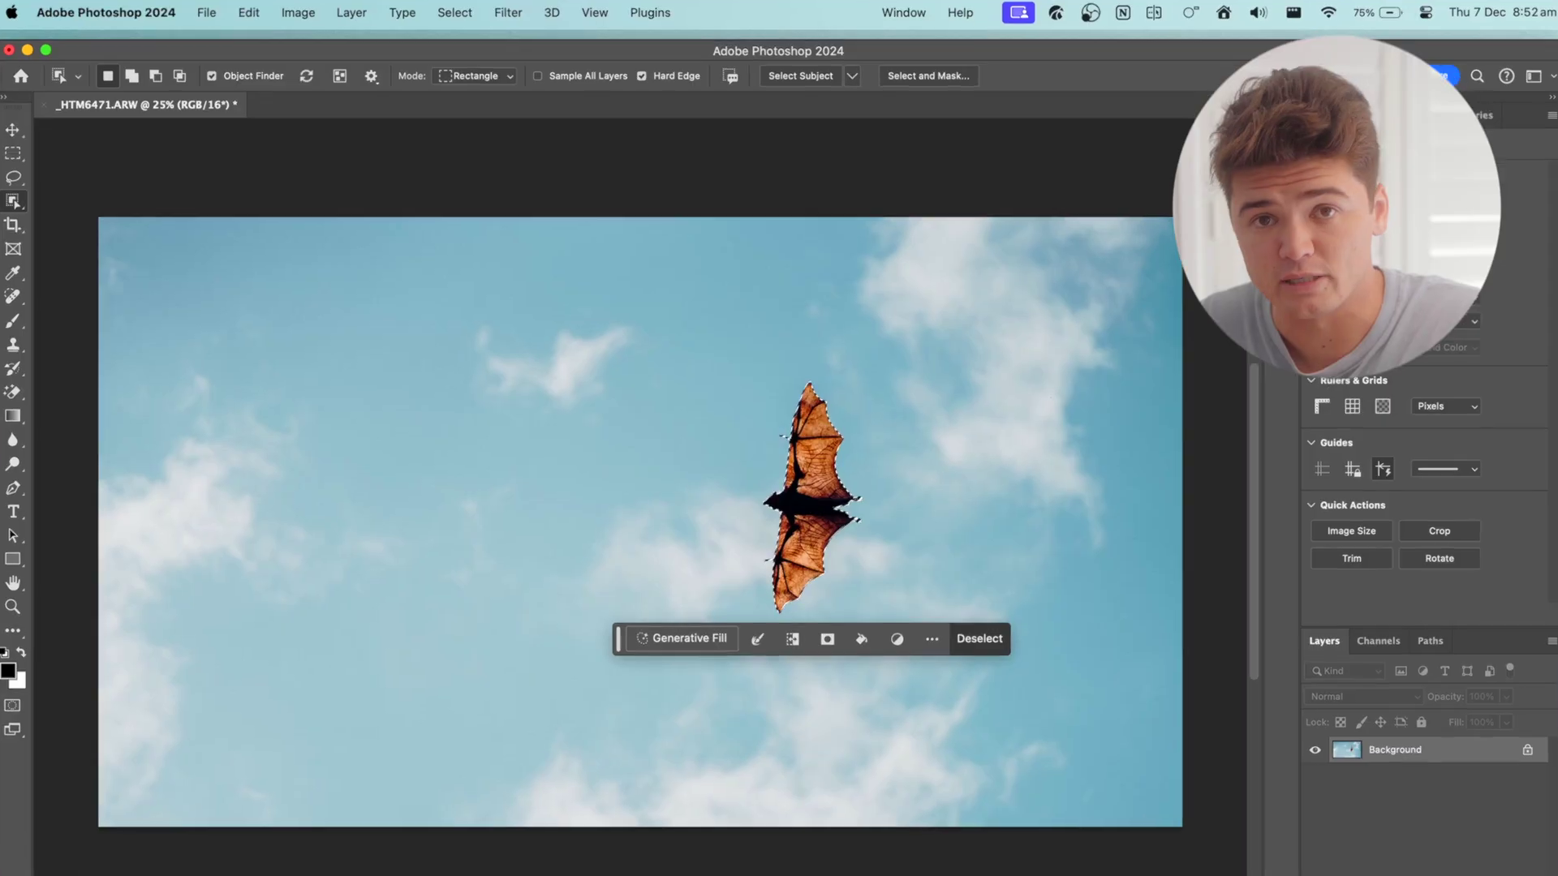
- Expand the bat selection outward by 1 pixel
key("ctrl+space")
type("expla")
key("BackSpace")
key("BackSpace")
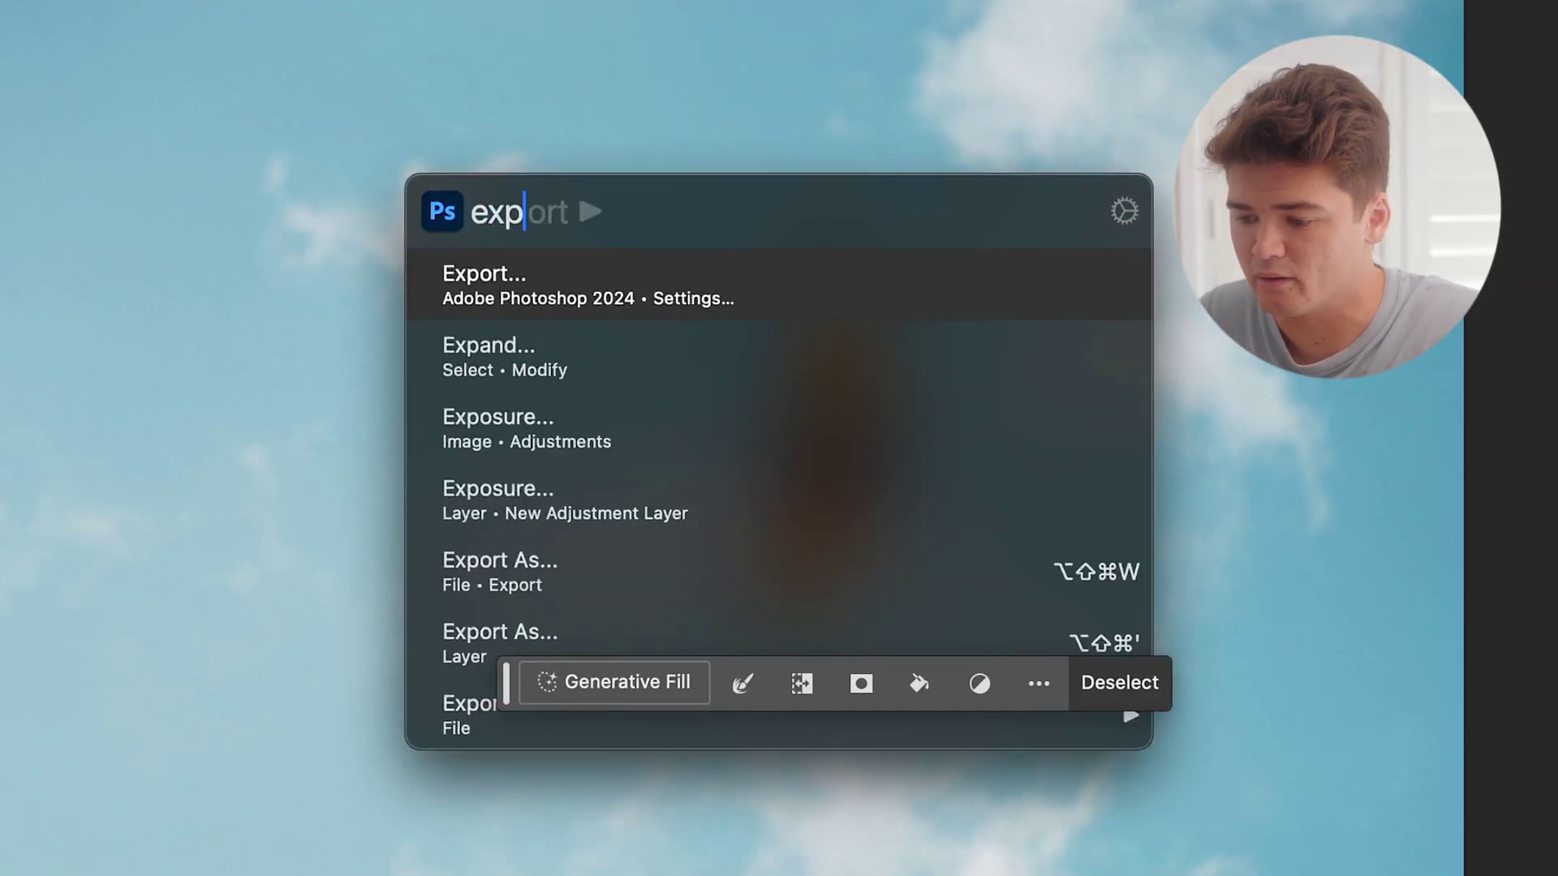
type("nd")
key("Return")
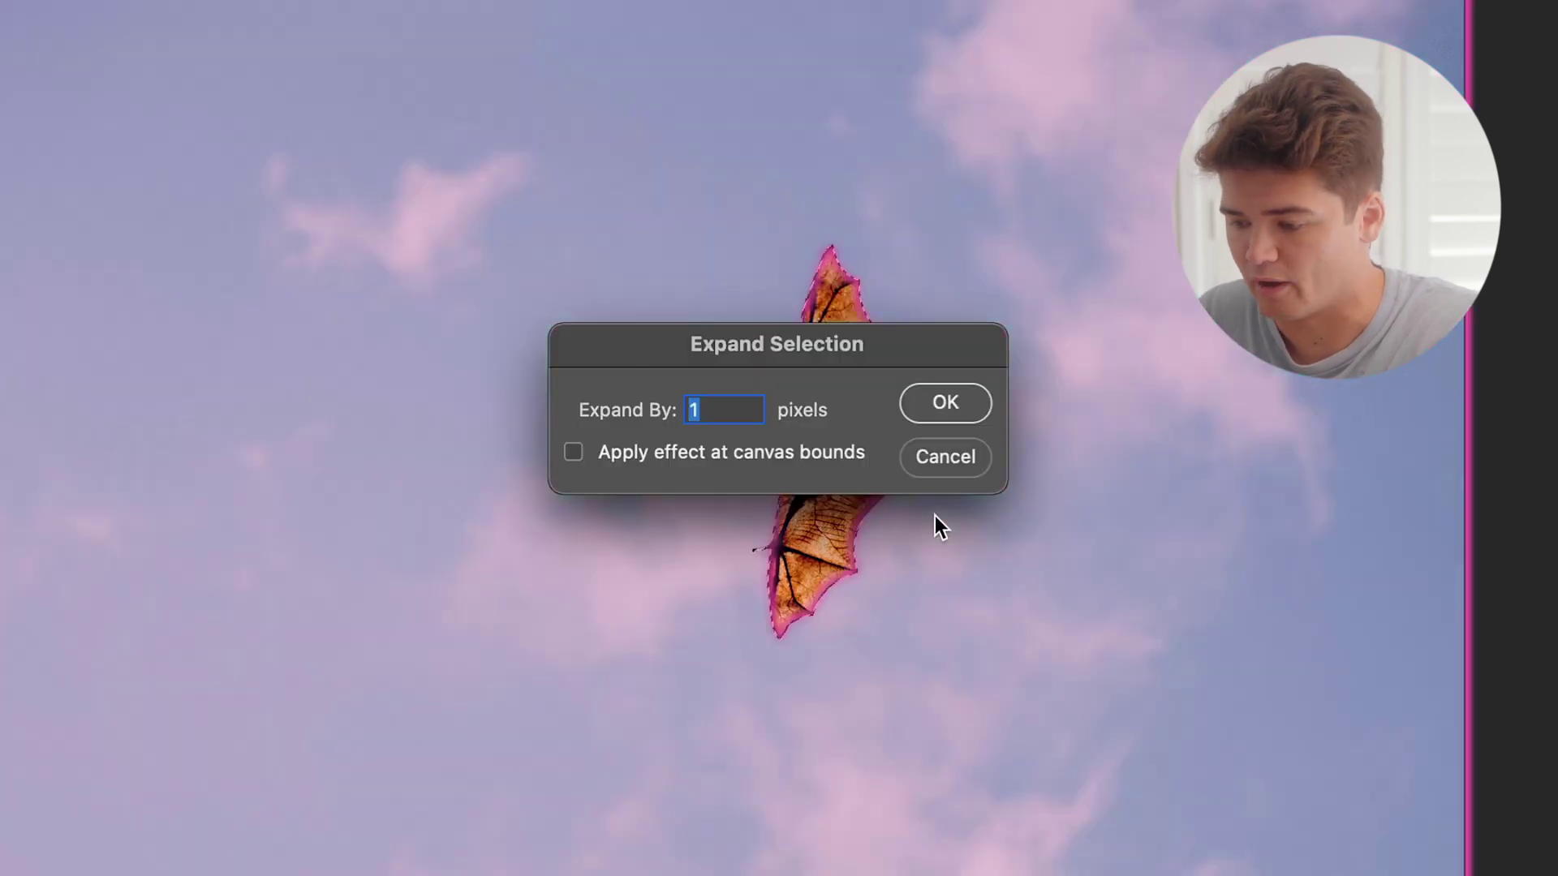
key("Return")
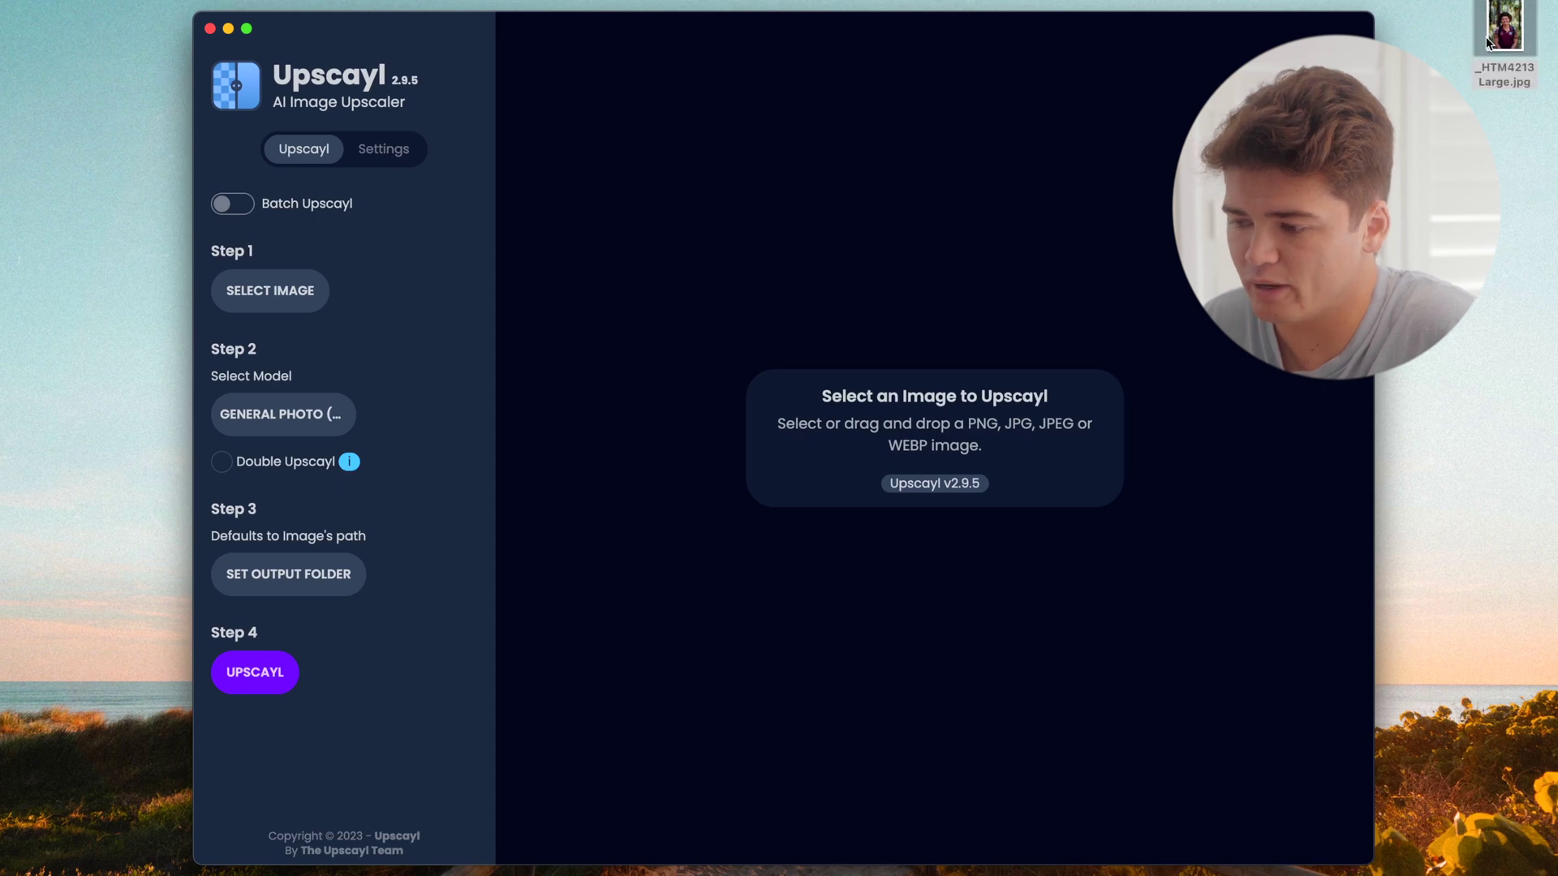
- Upscale _HTM4213 Large.jpg with the Ultramix Balanced general photo model, outputting to the Desktop
left_click_drag(1490, 41, 974, 353)
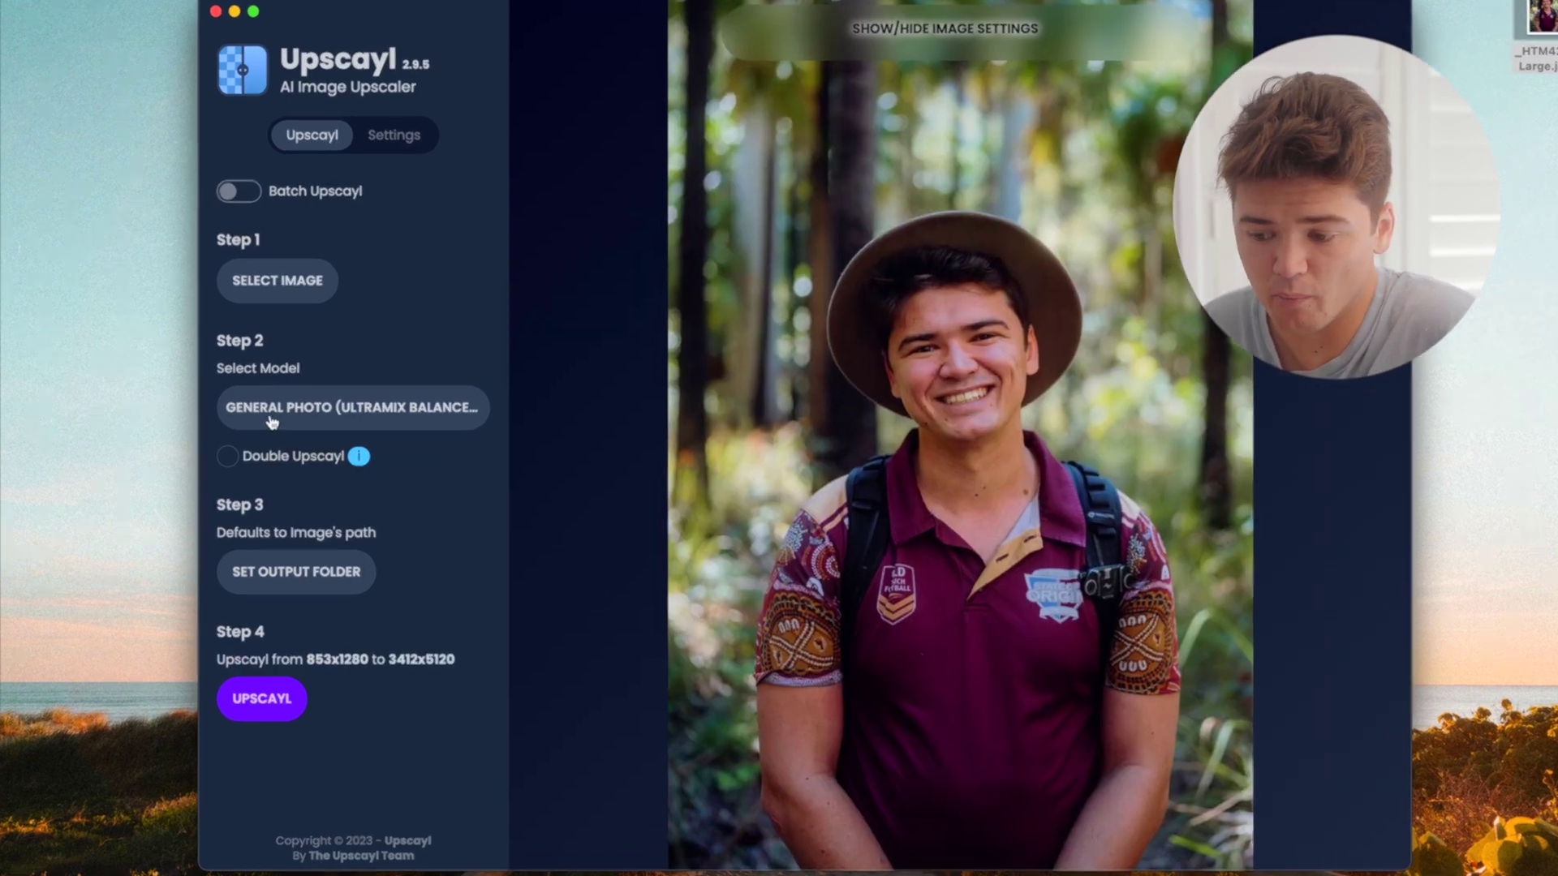
left_click(418, 416)
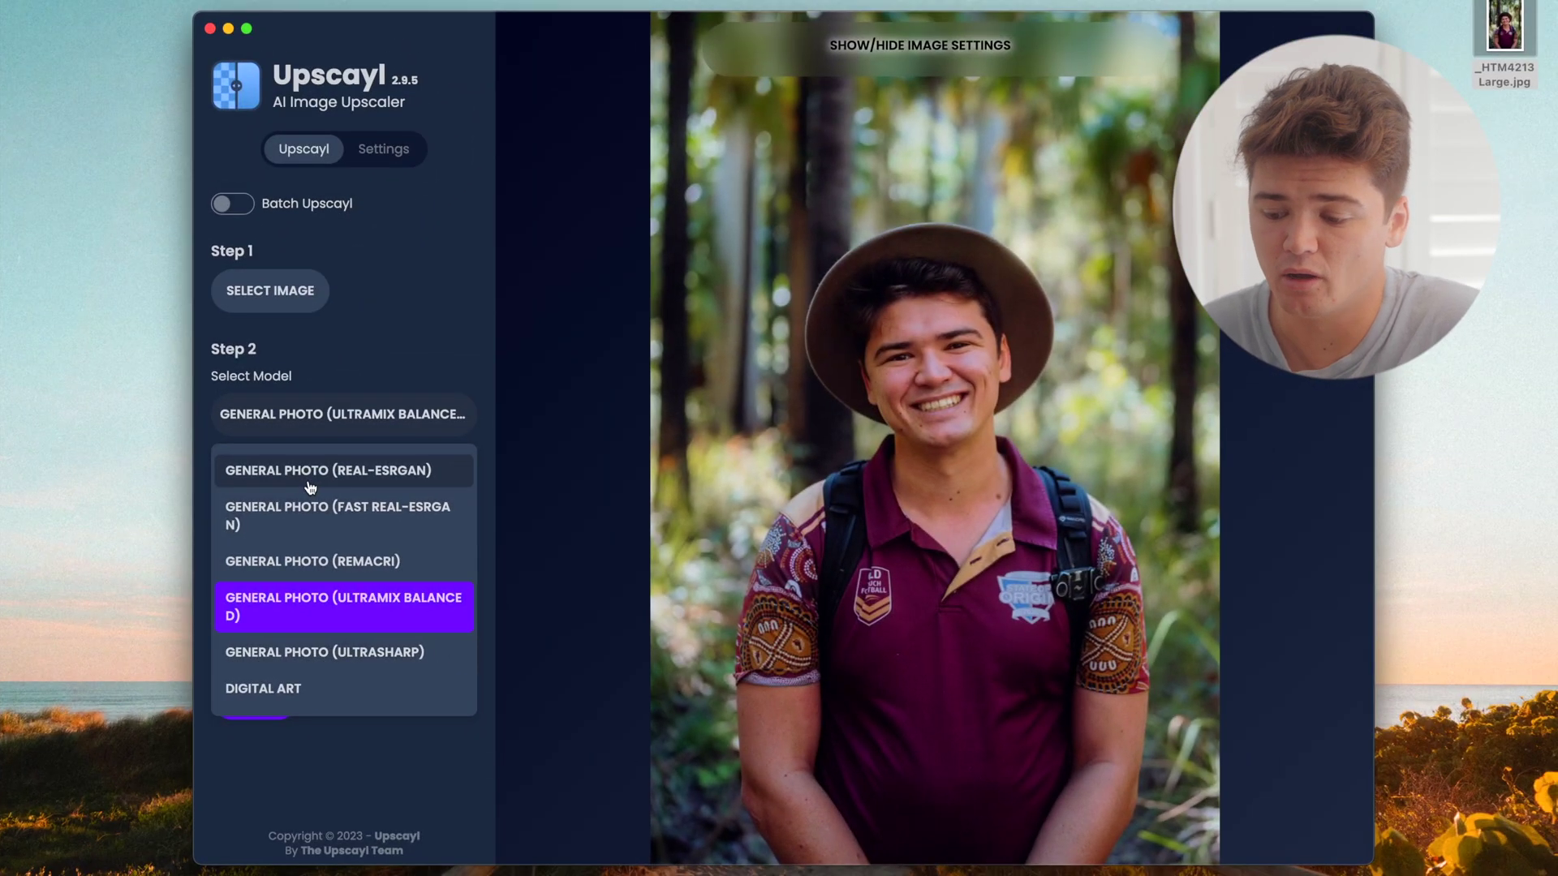
left_click(316, 621)
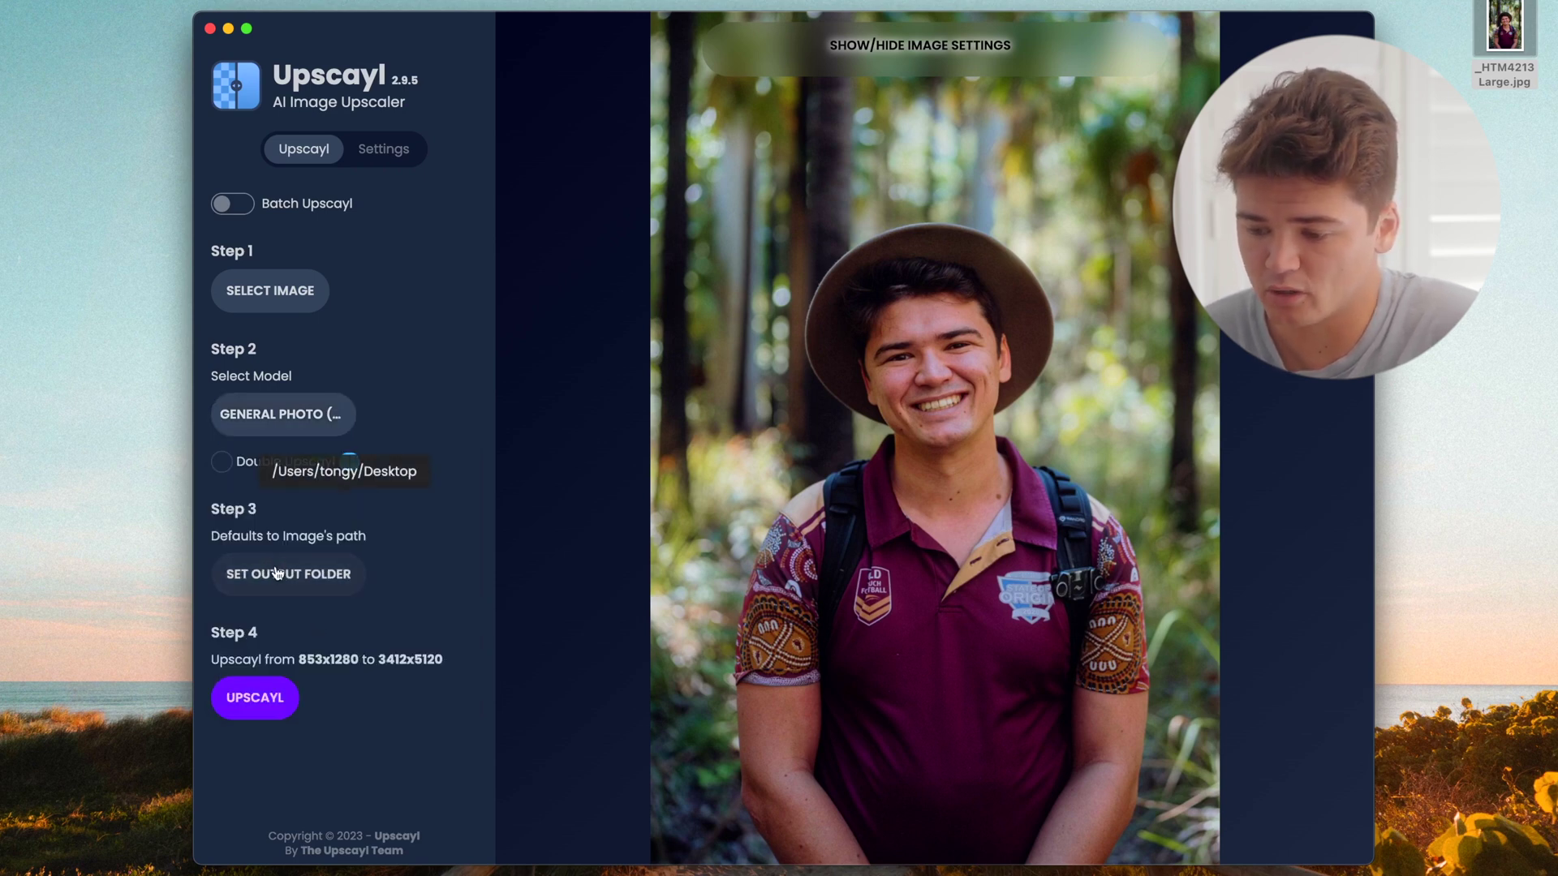
double_click(770, 331)
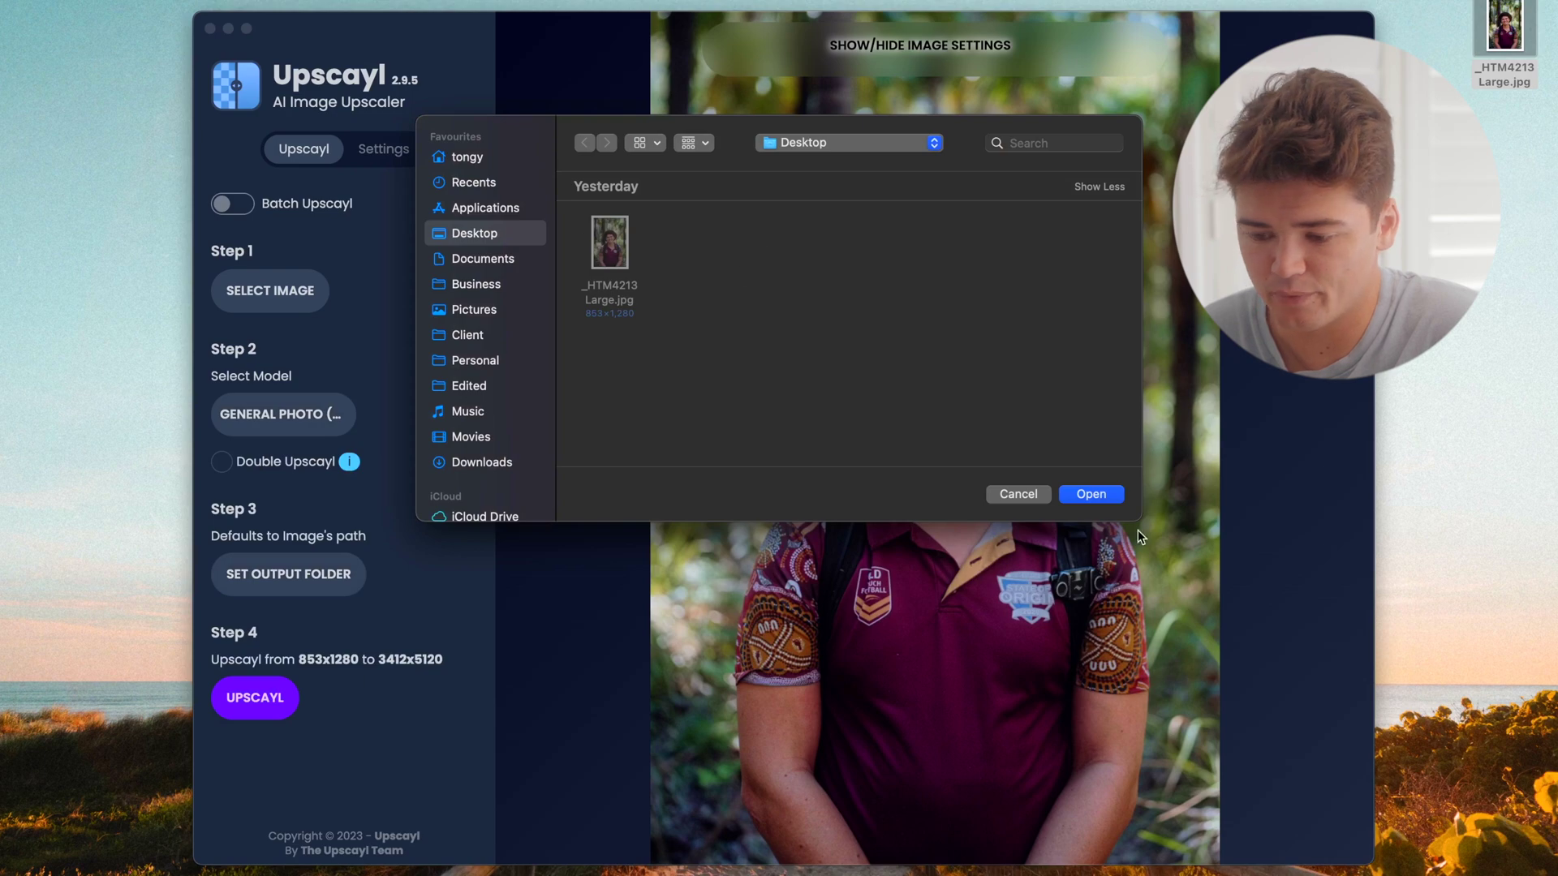
left_click(1103, 499)
left_click(245, 701)
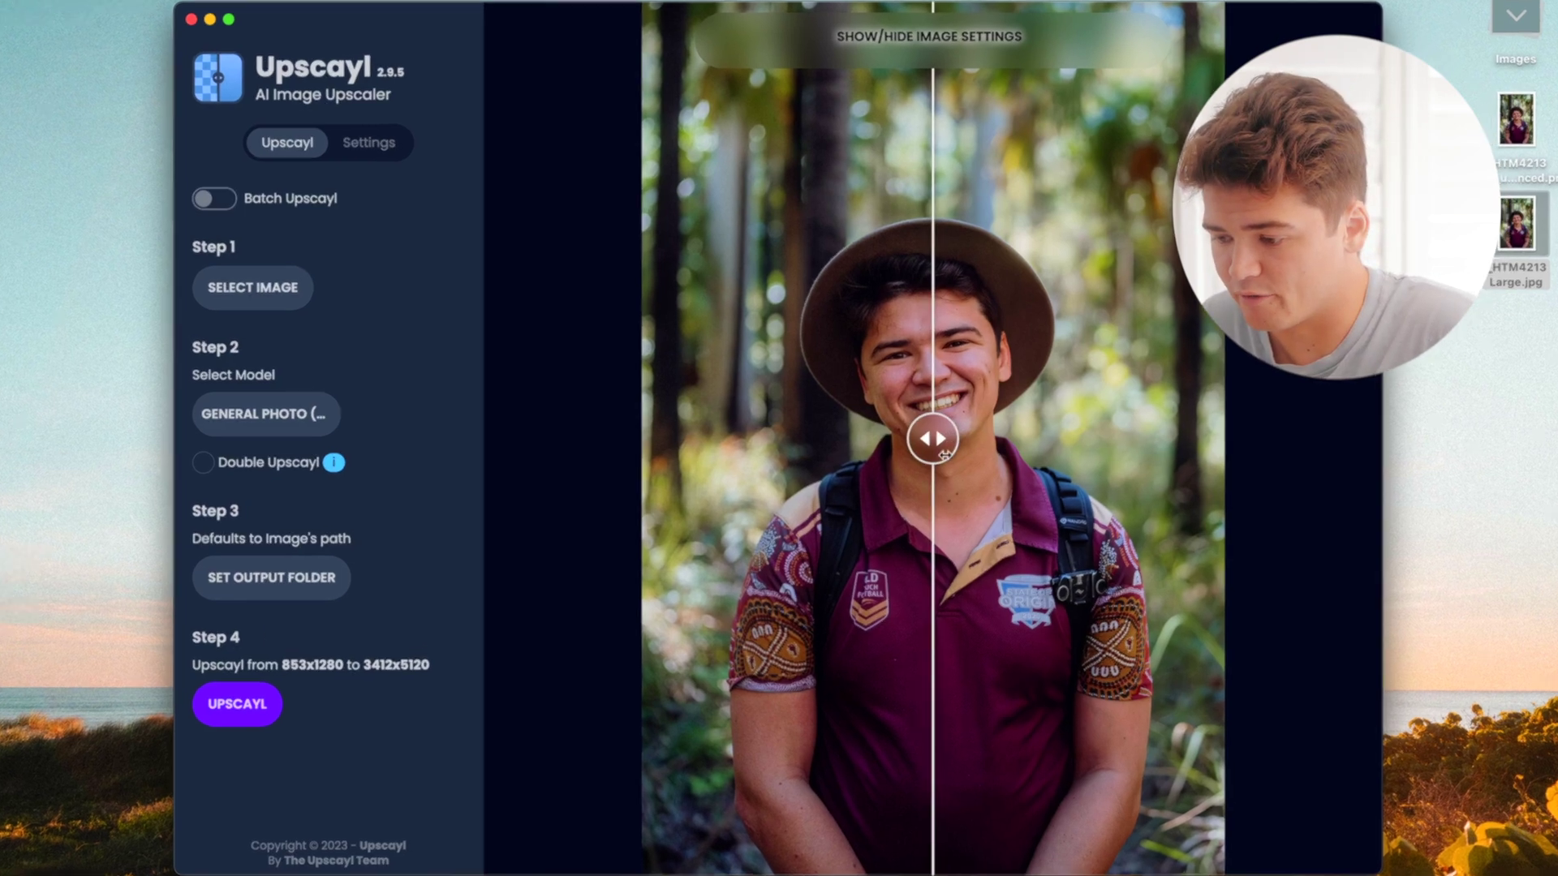
left_click_drag(917, 325, 1216, 448)
left_click_drag(1464, 456, 1449, 386)
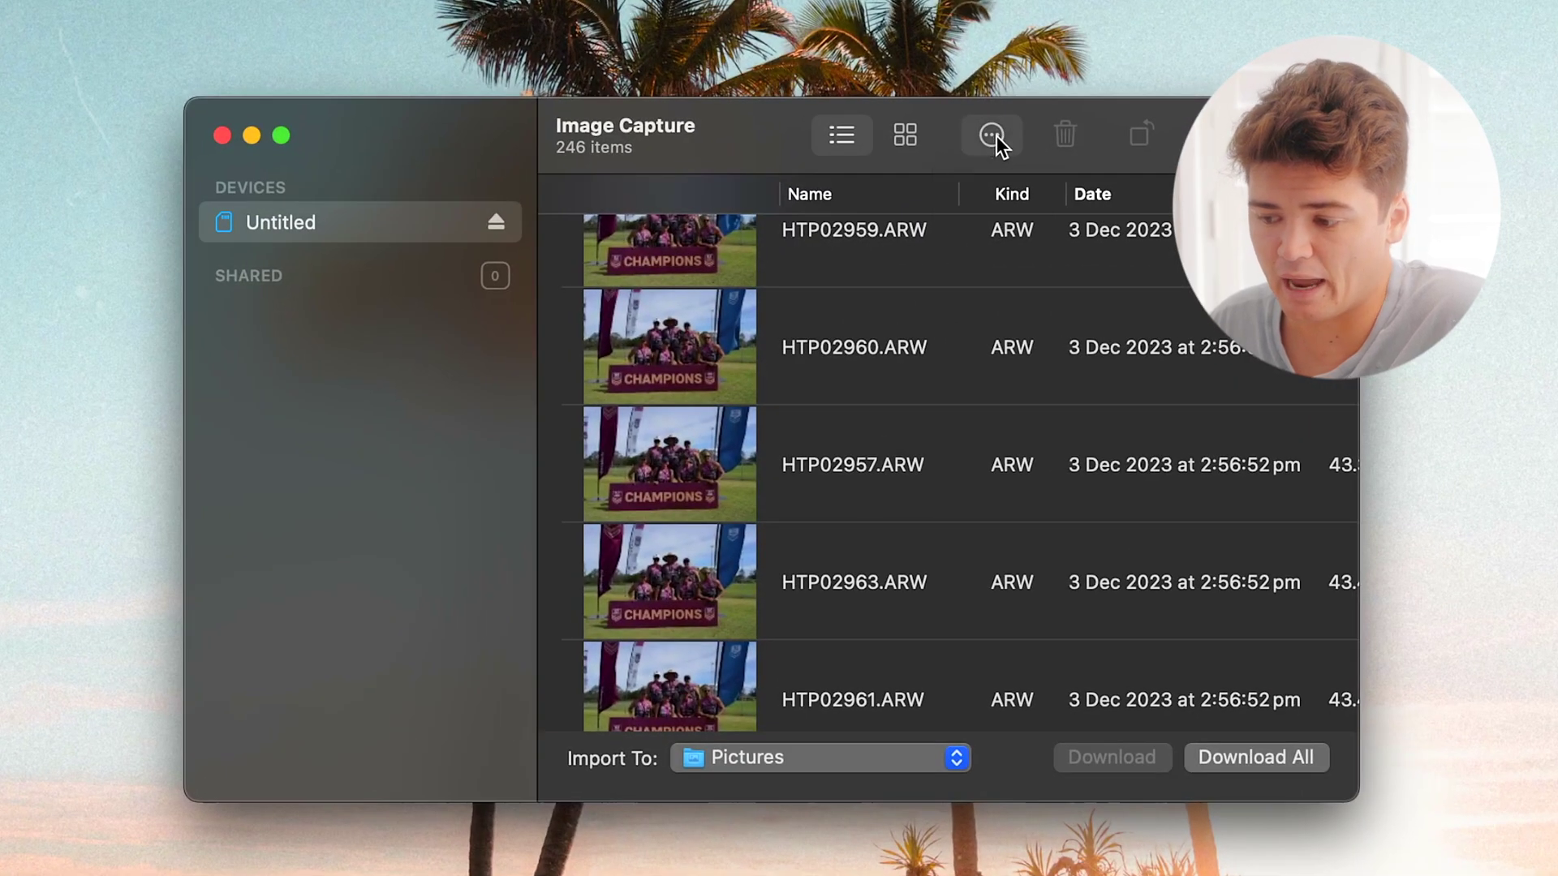
- Check the Untitled card's 'Connecting this camera opens' app list, currently Adobe Lightroom Classic
left_click(992, 135)
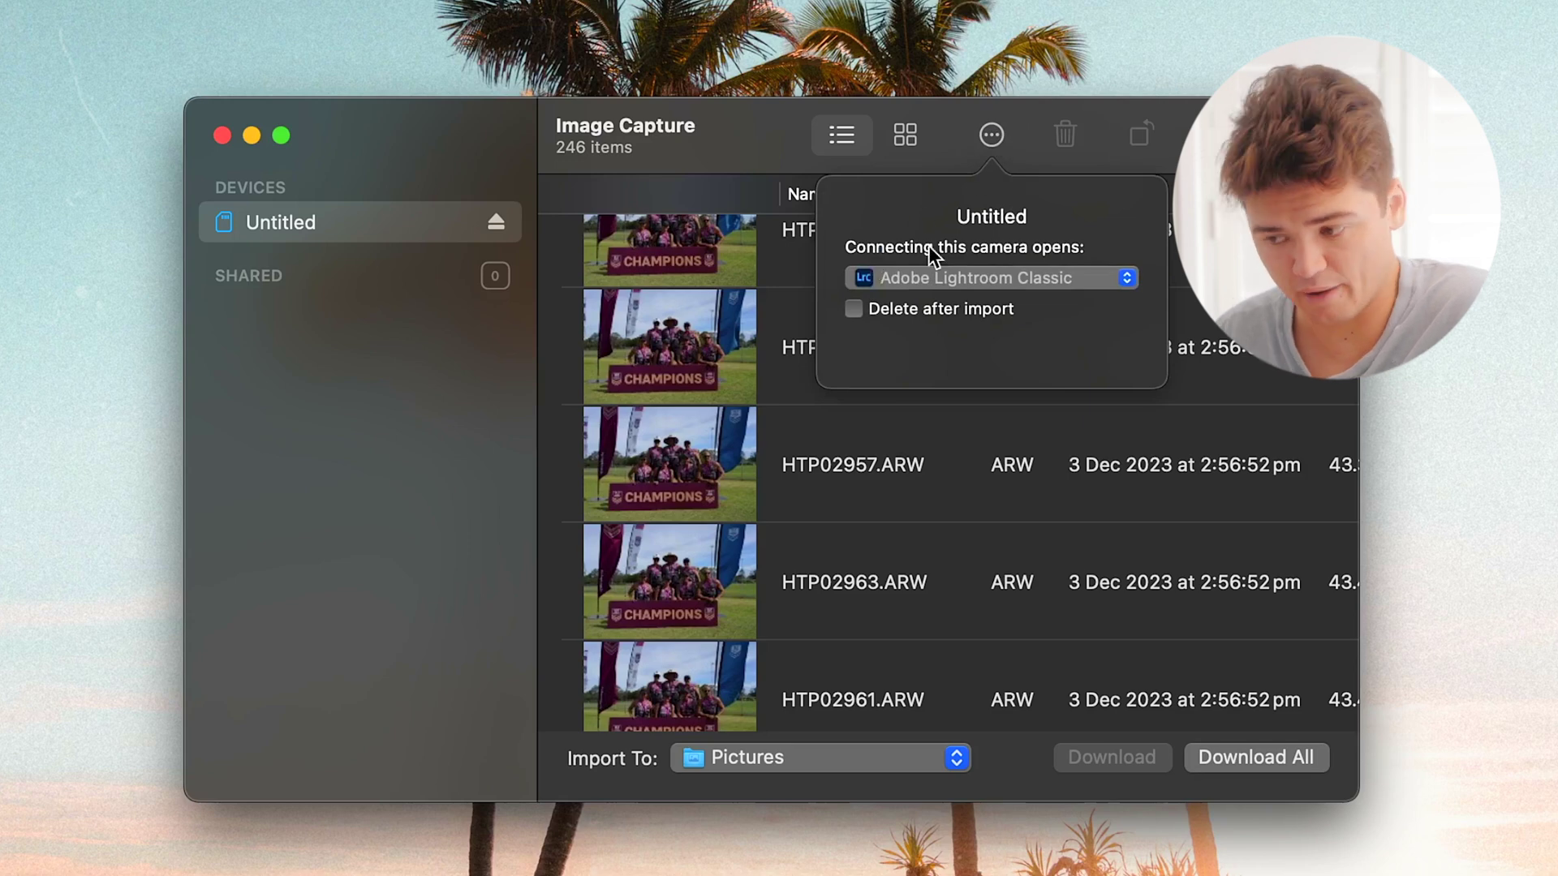
left_click(1079, 277)
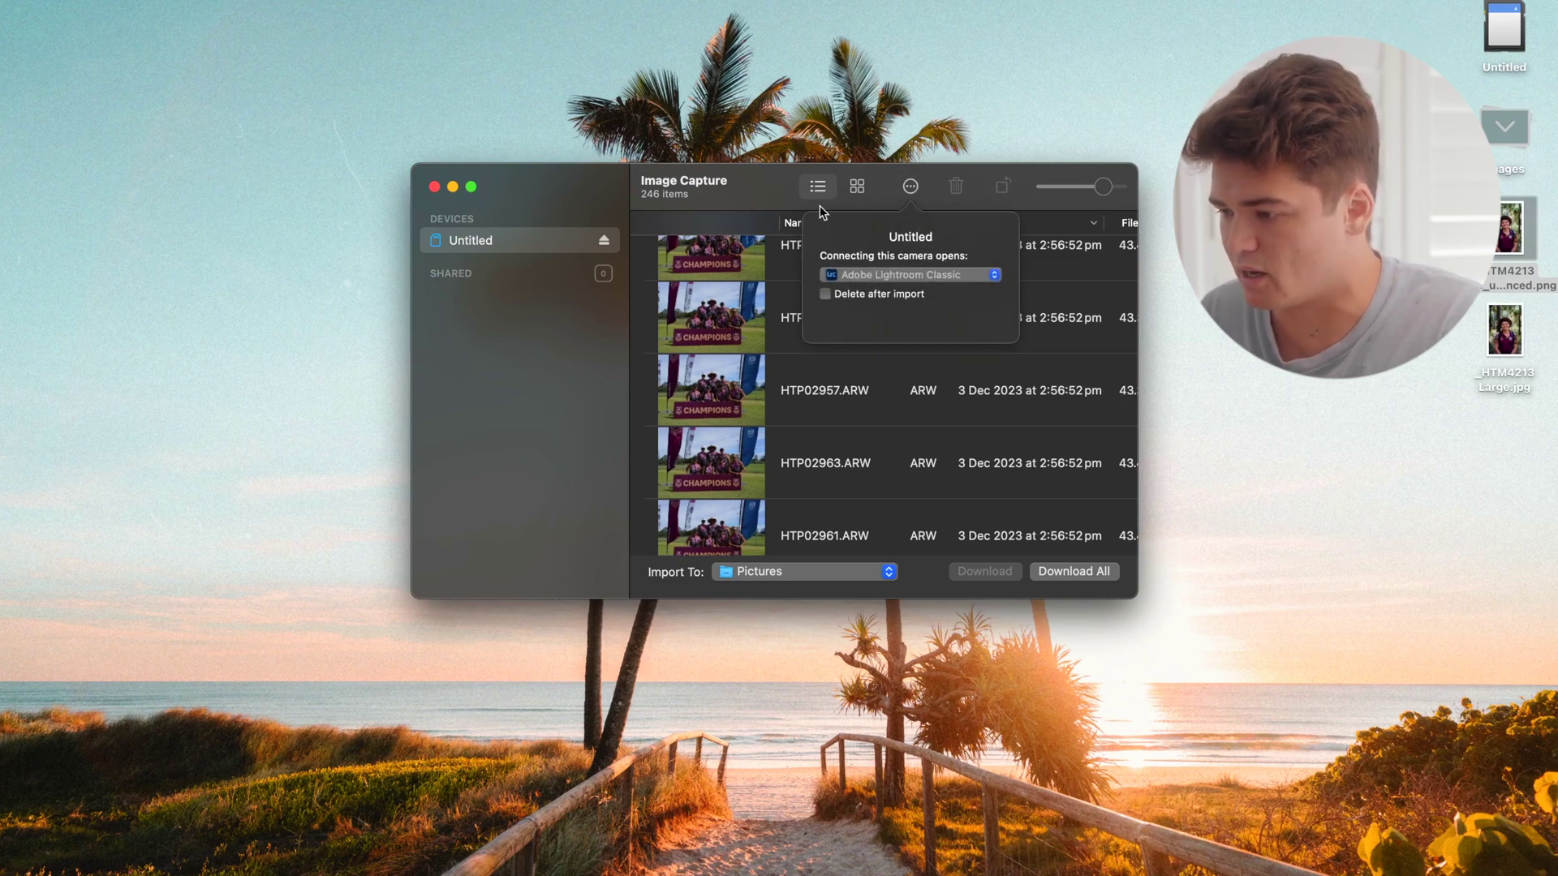
left_click(856, 186)
left_click(1501, 32)
- Eject the Untitled memory card with Command+E
key("super+e")
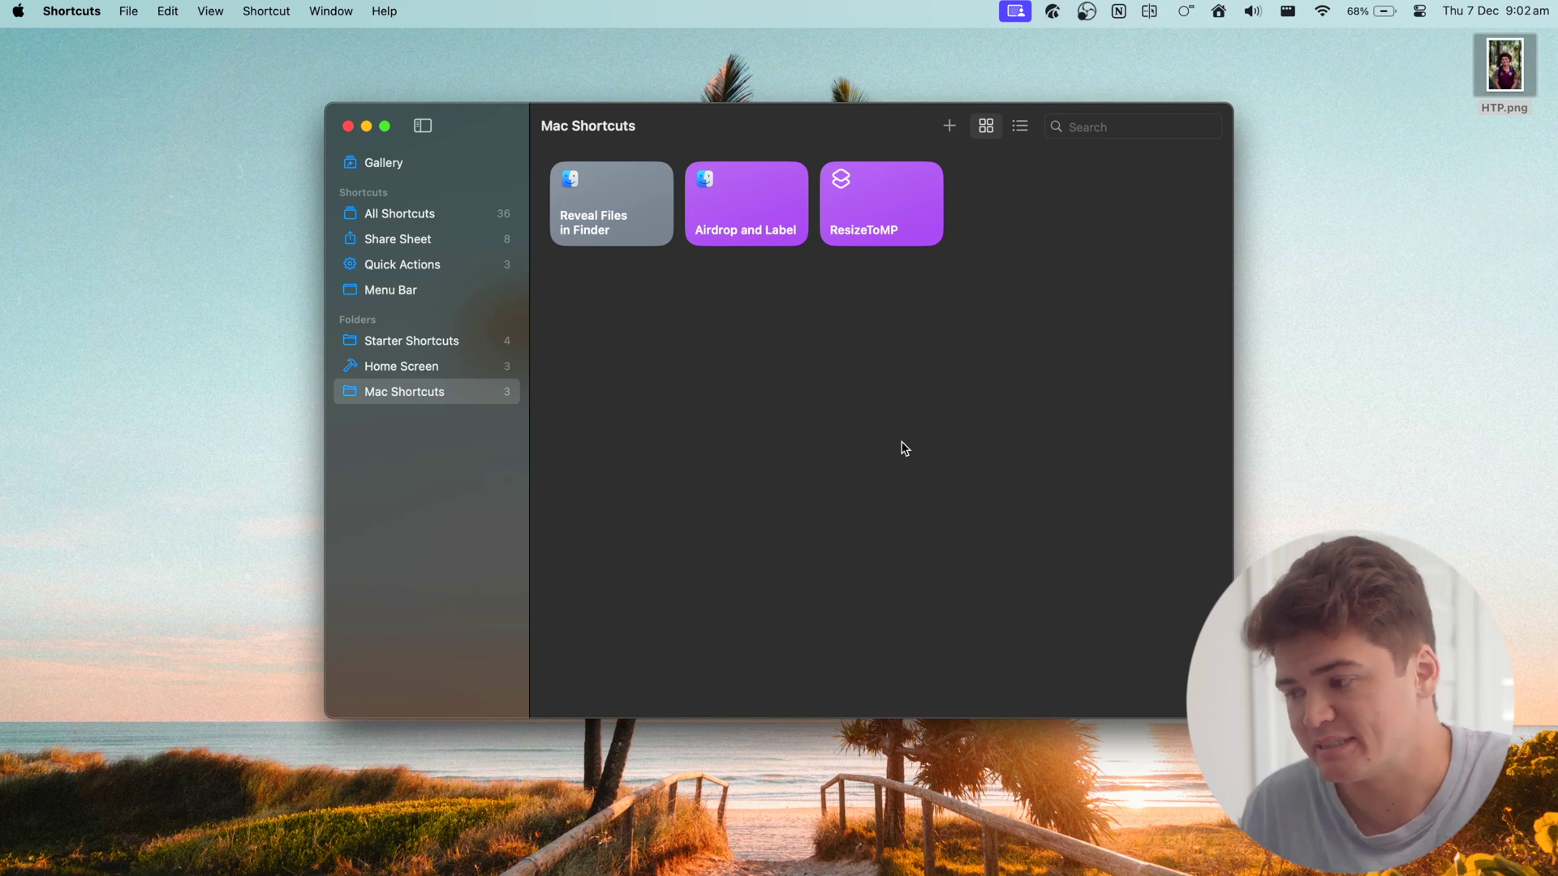
- Run the ResizeToMP shortcut on HTP.png with a 12 megapixel target
left_click(1505, 65)
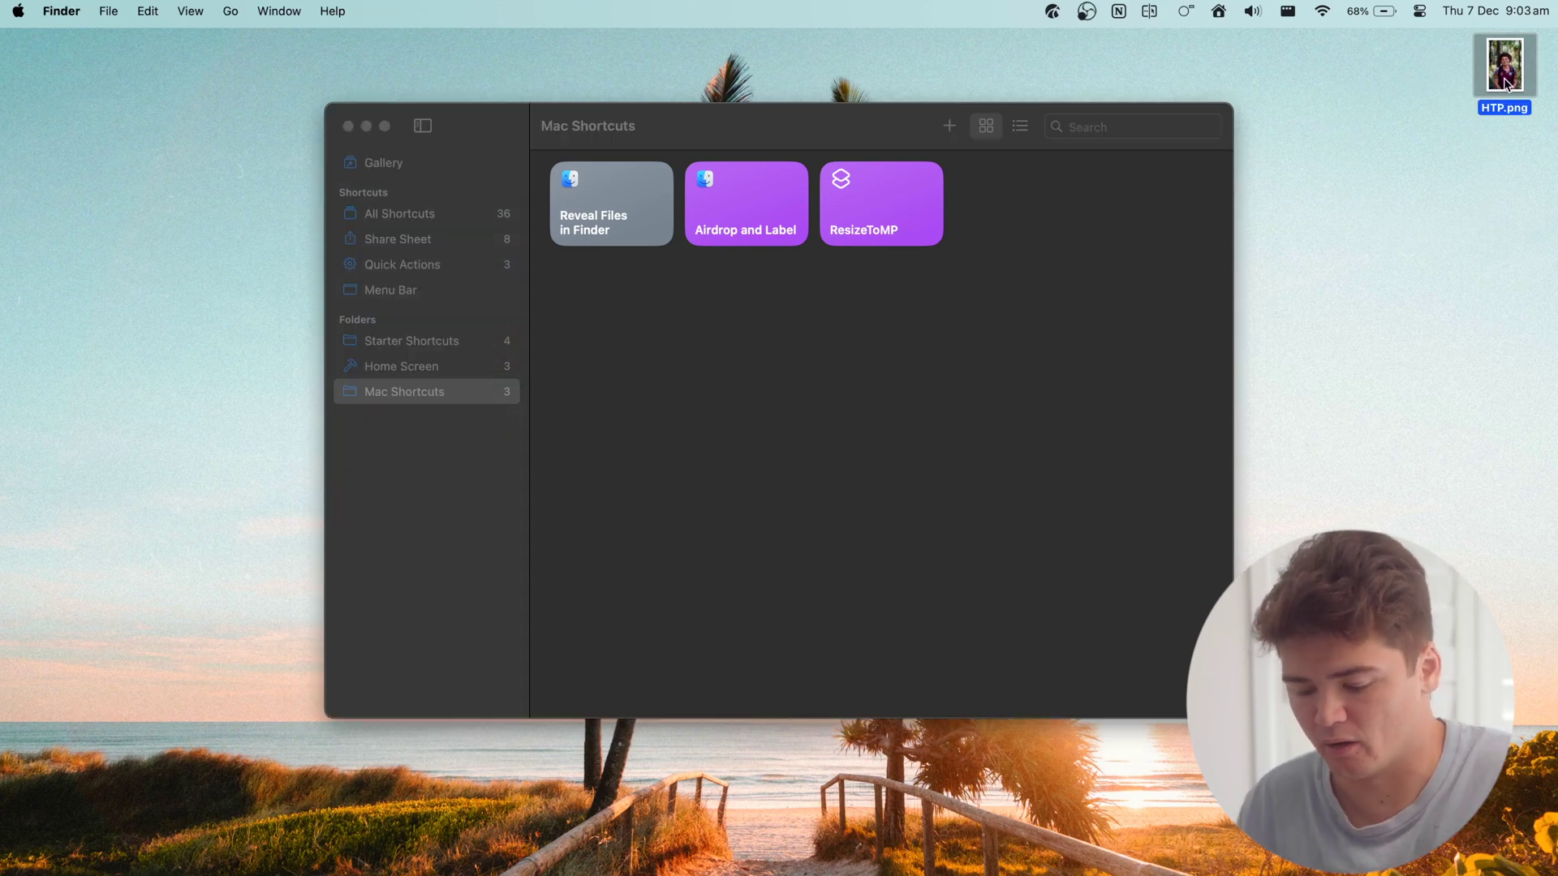
key("F1")
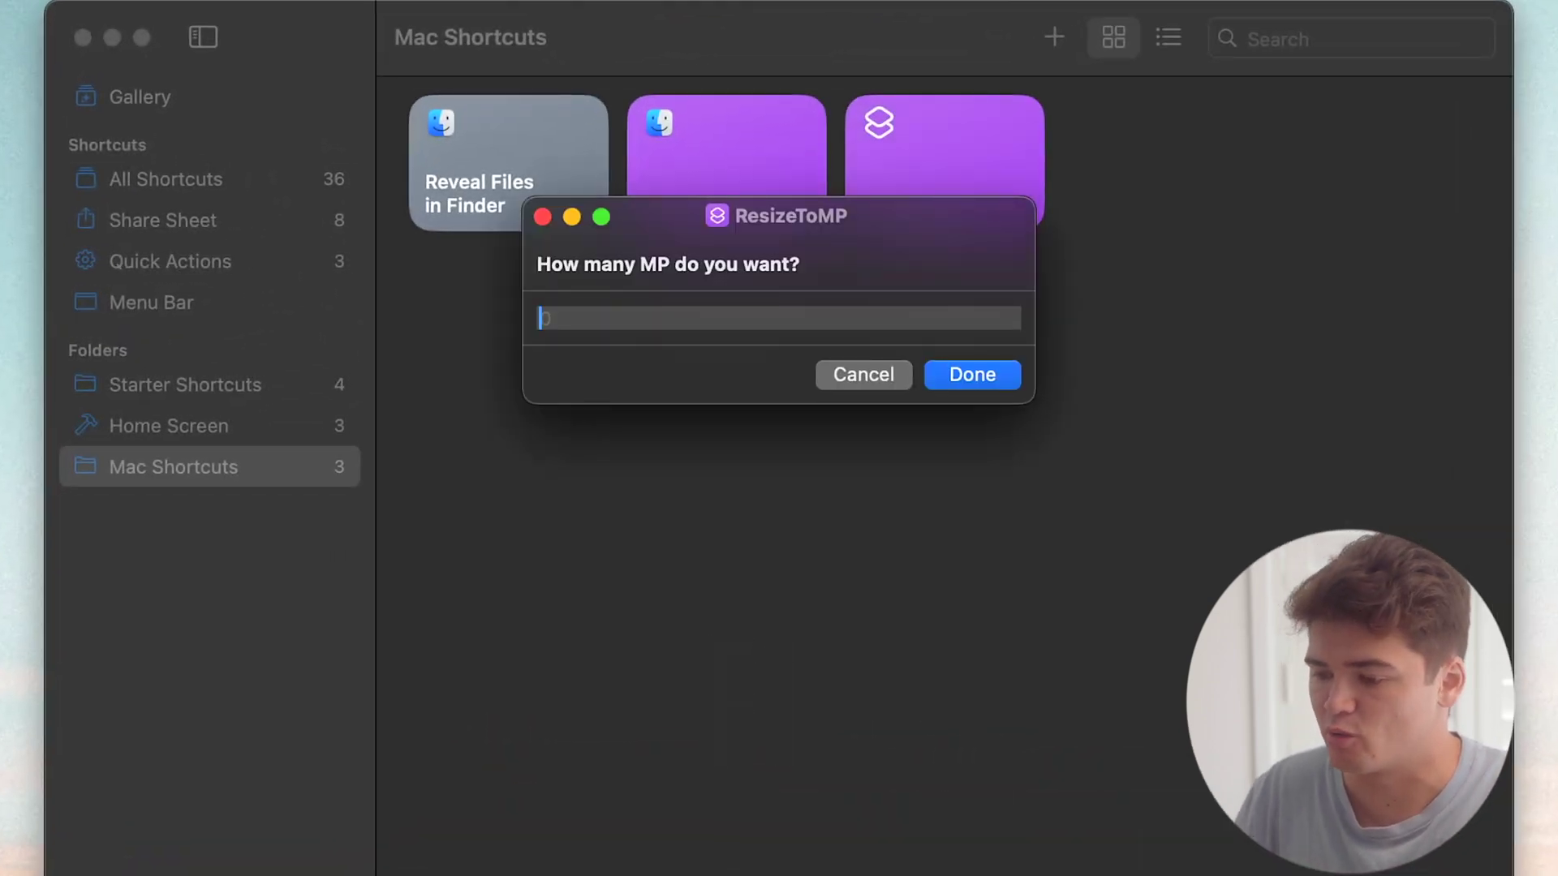
key("Return")
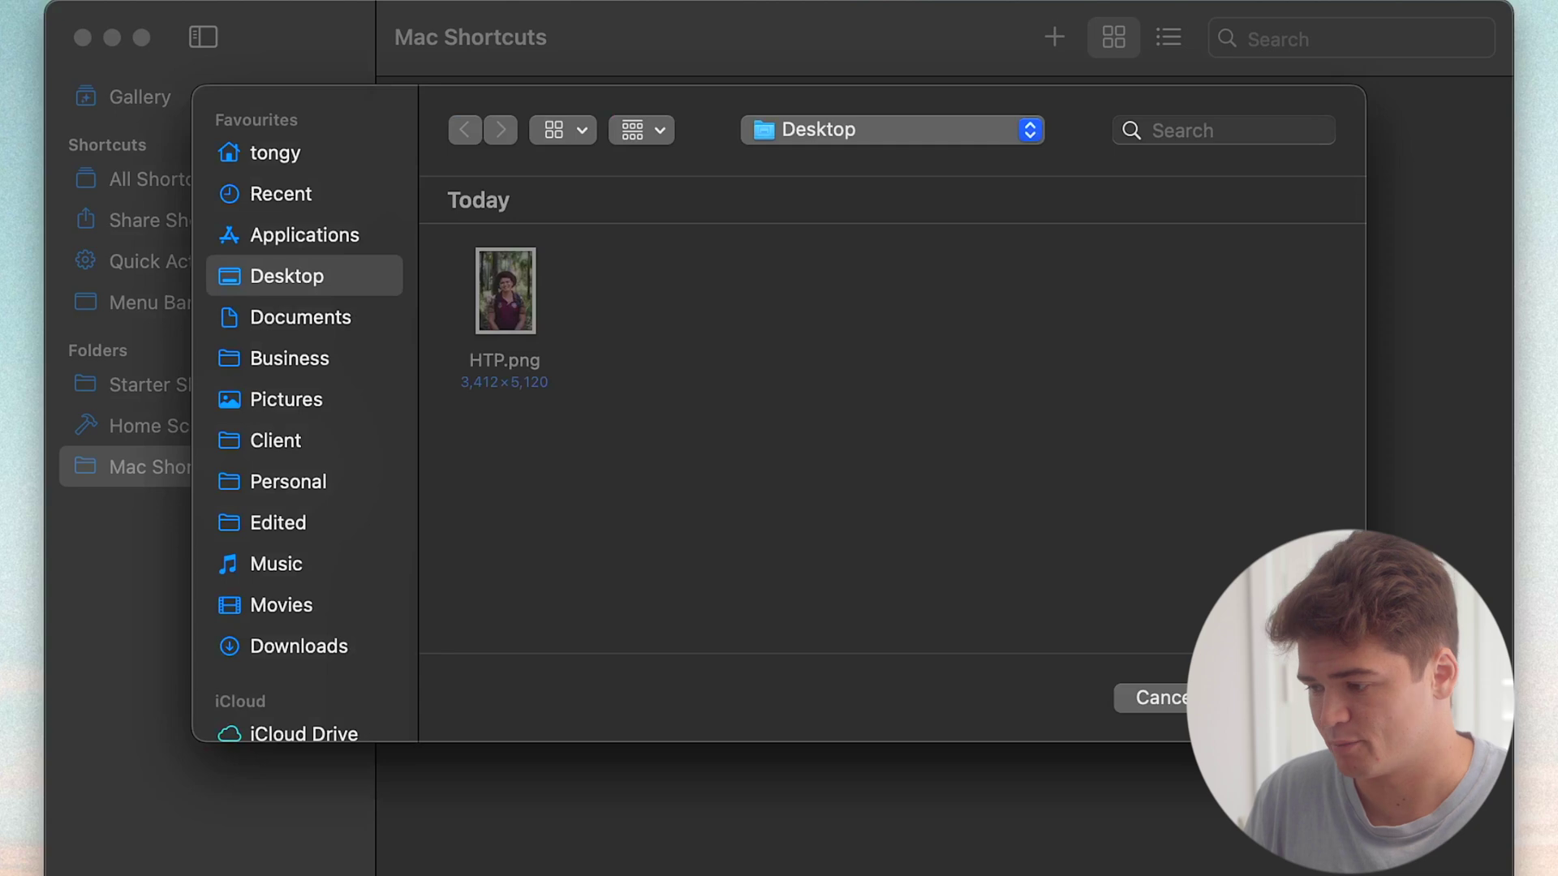
key("Return")
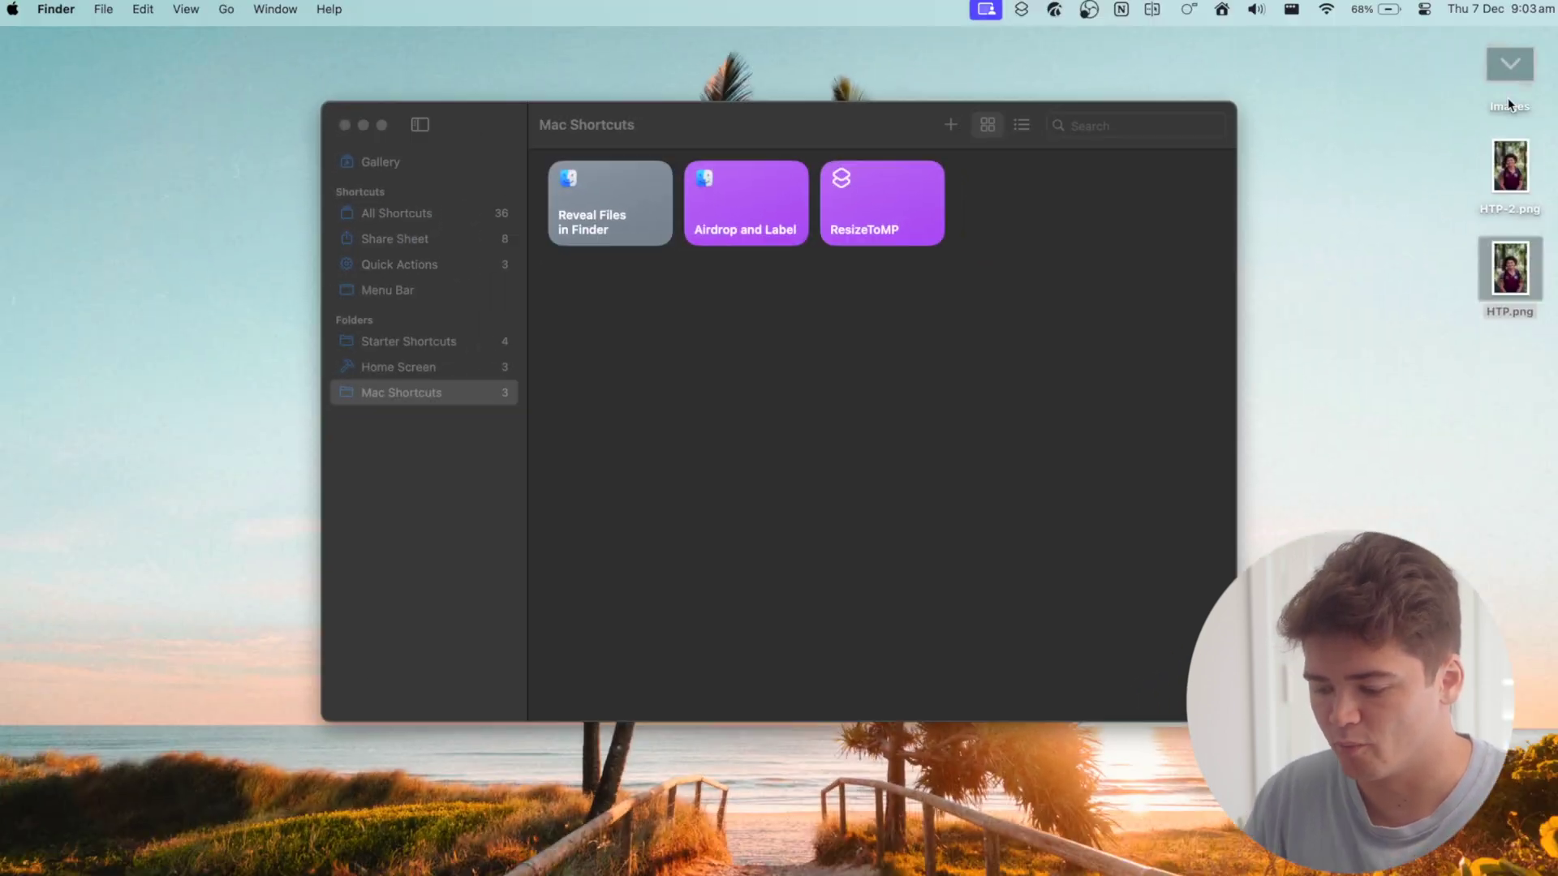
- Preview HTP-2.png and confirm its dimensions of 2828×4243 in file info
left_click(1502, 160)
key("space")
key("space")
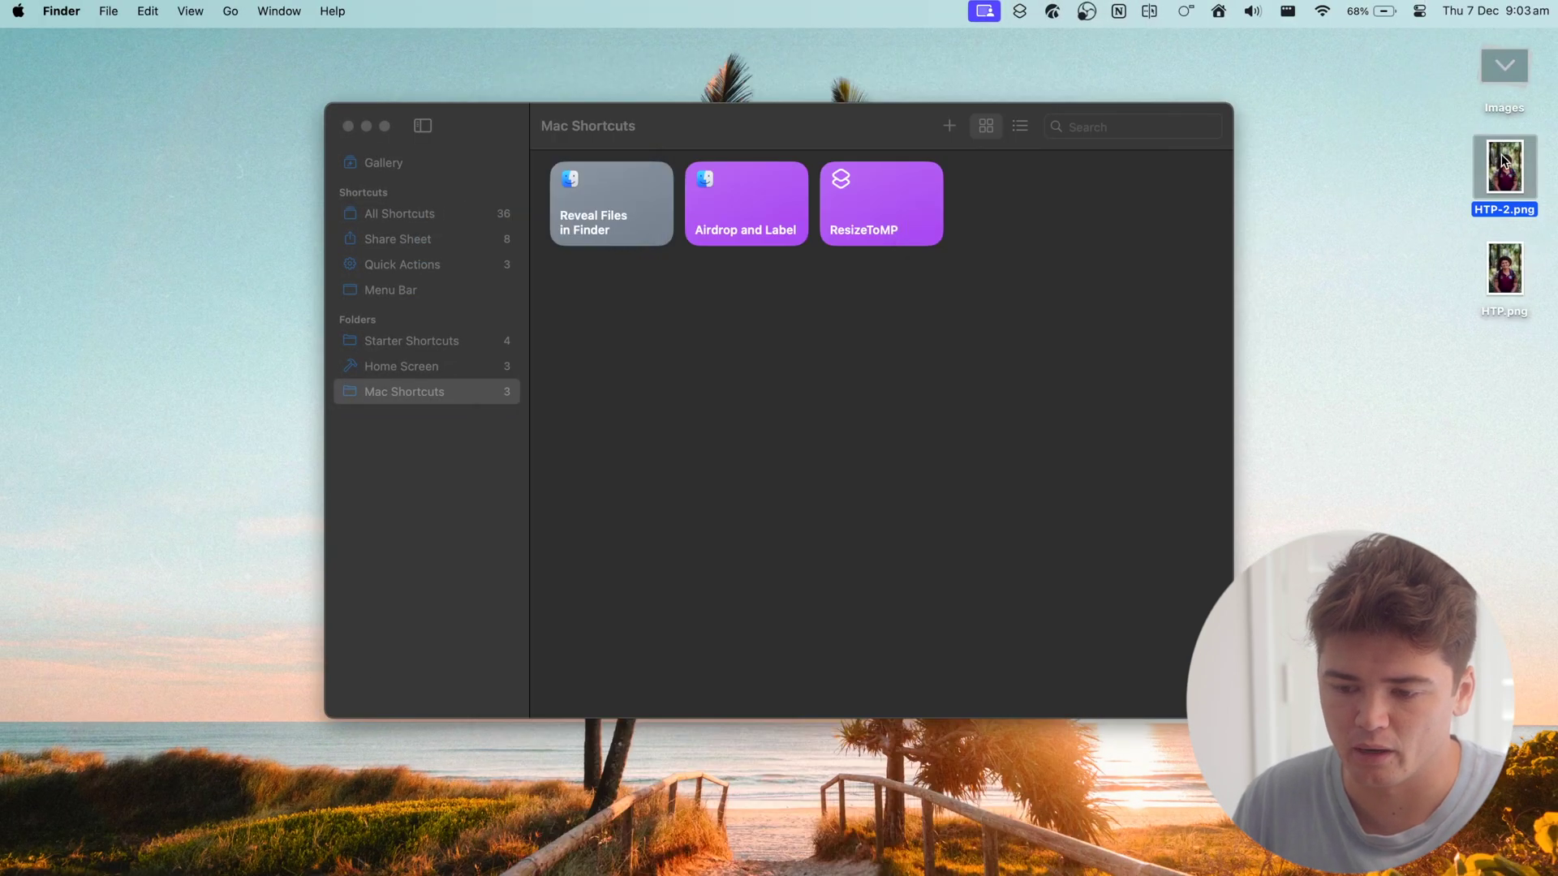
key("super+i")
left_click_drag(89, 335, 153, 336)
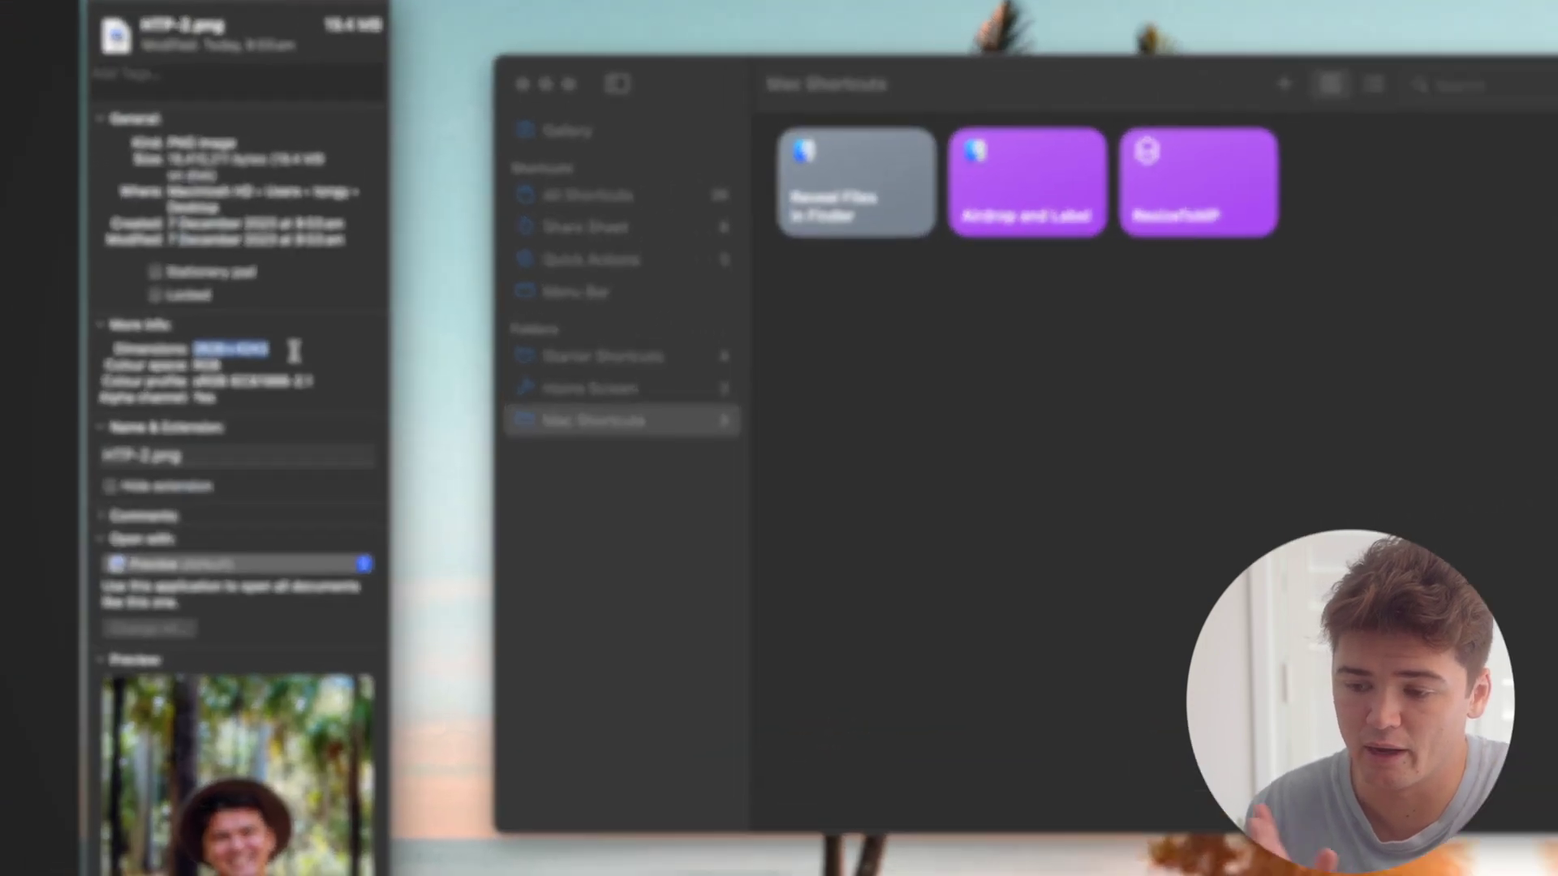